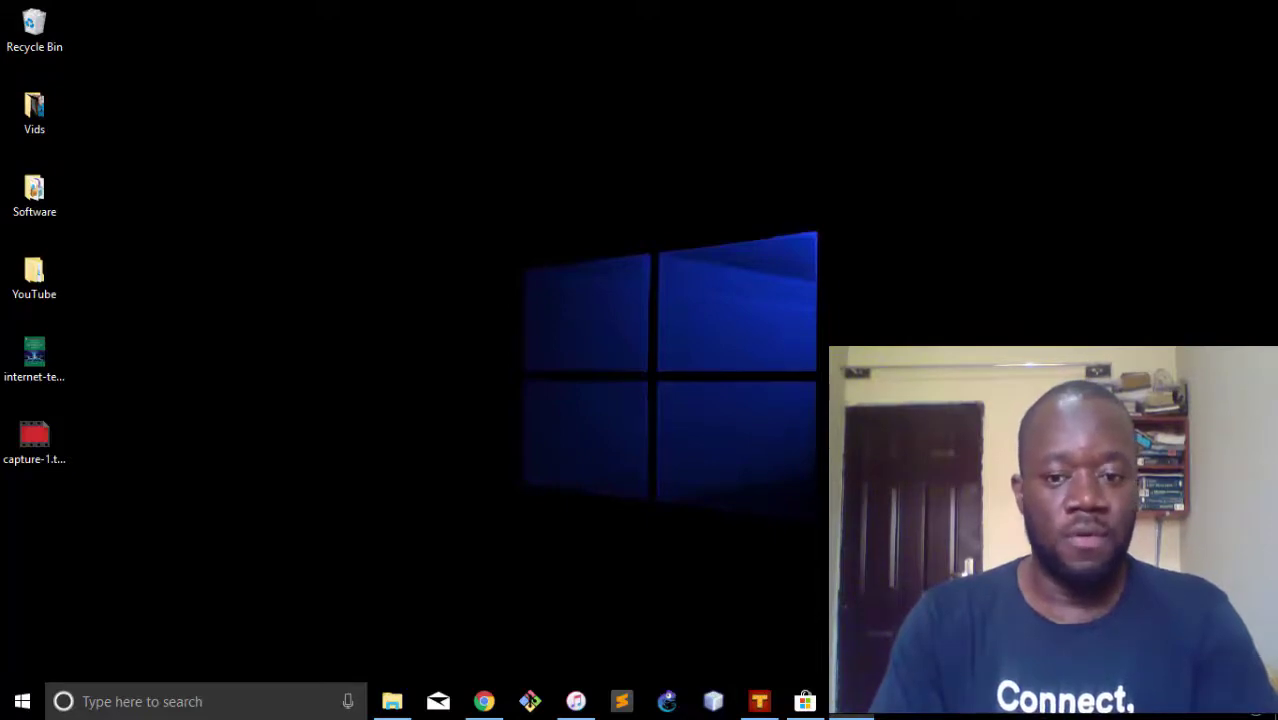
click(22, 701)
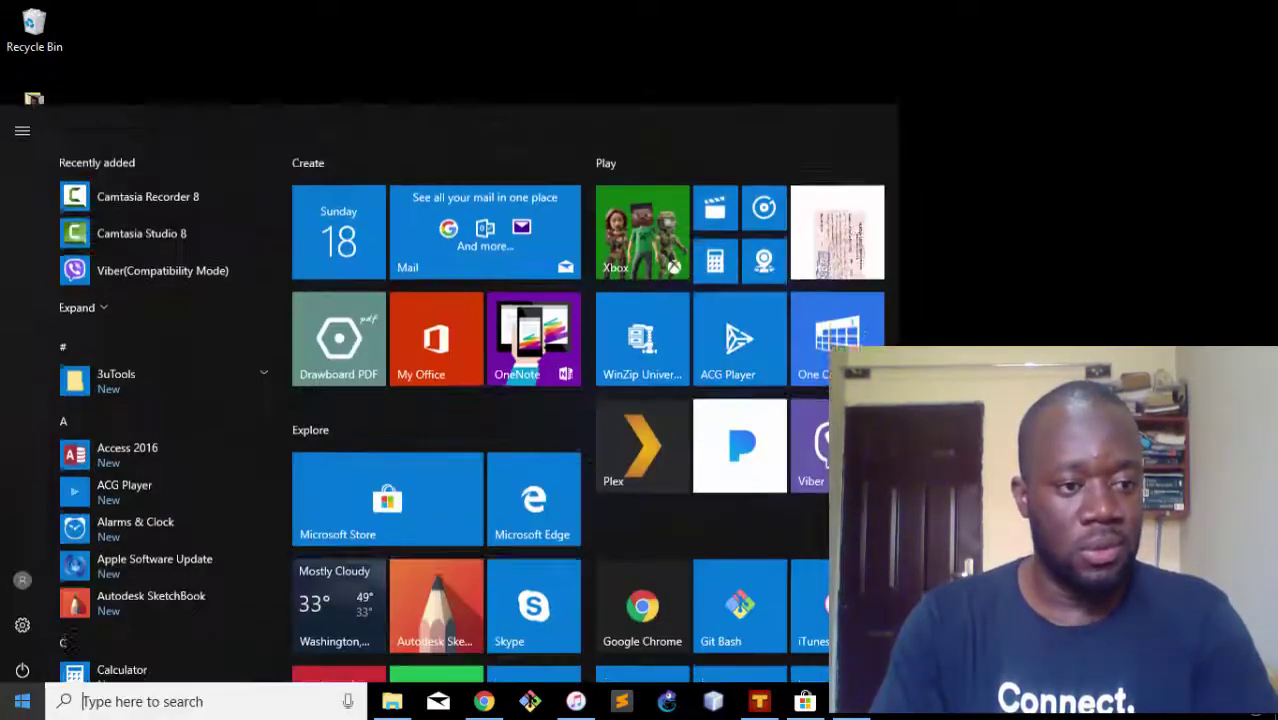
key(Escape)
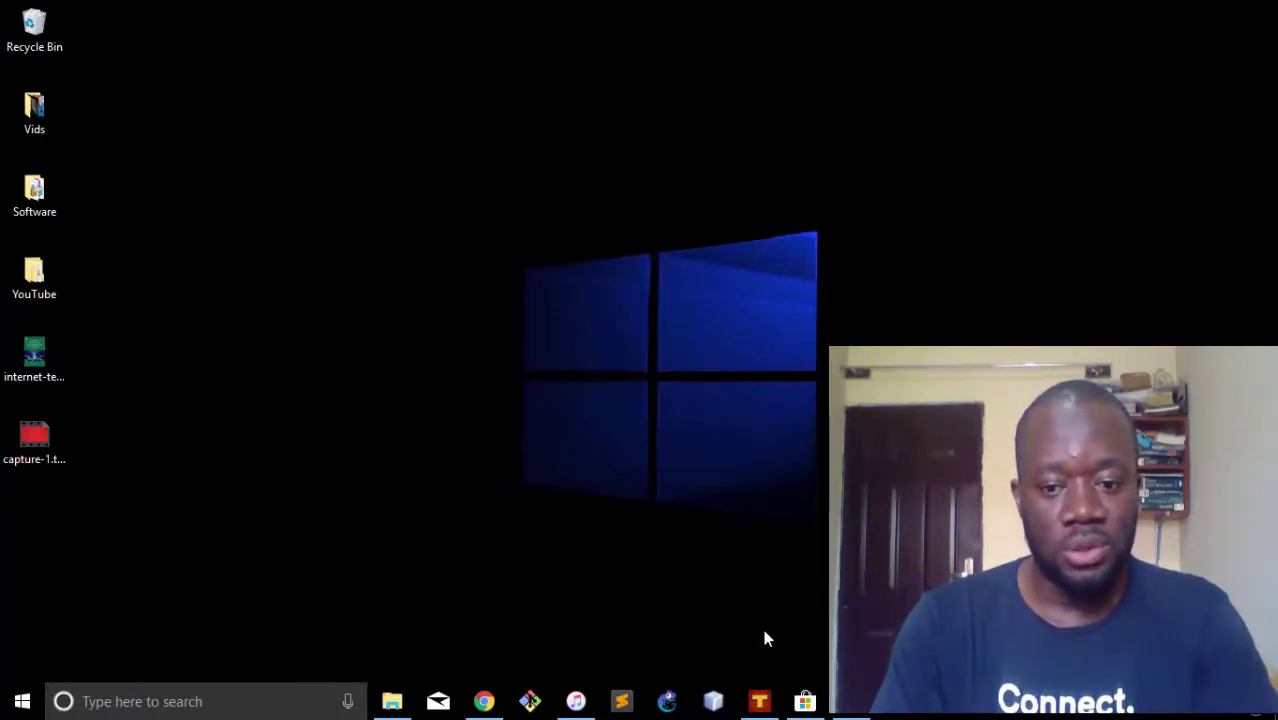
- Switch to Torrex to view its torrent list, and minimize the window
click(759, 701)
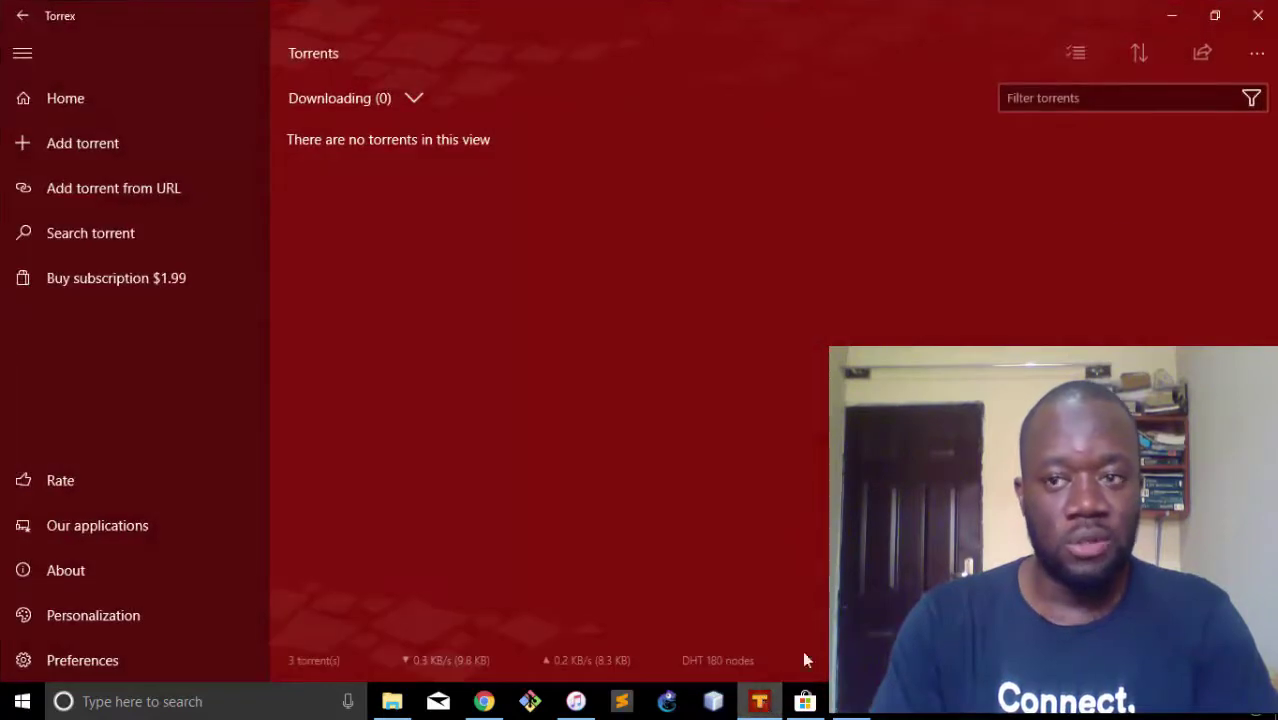
click(1174, 16)
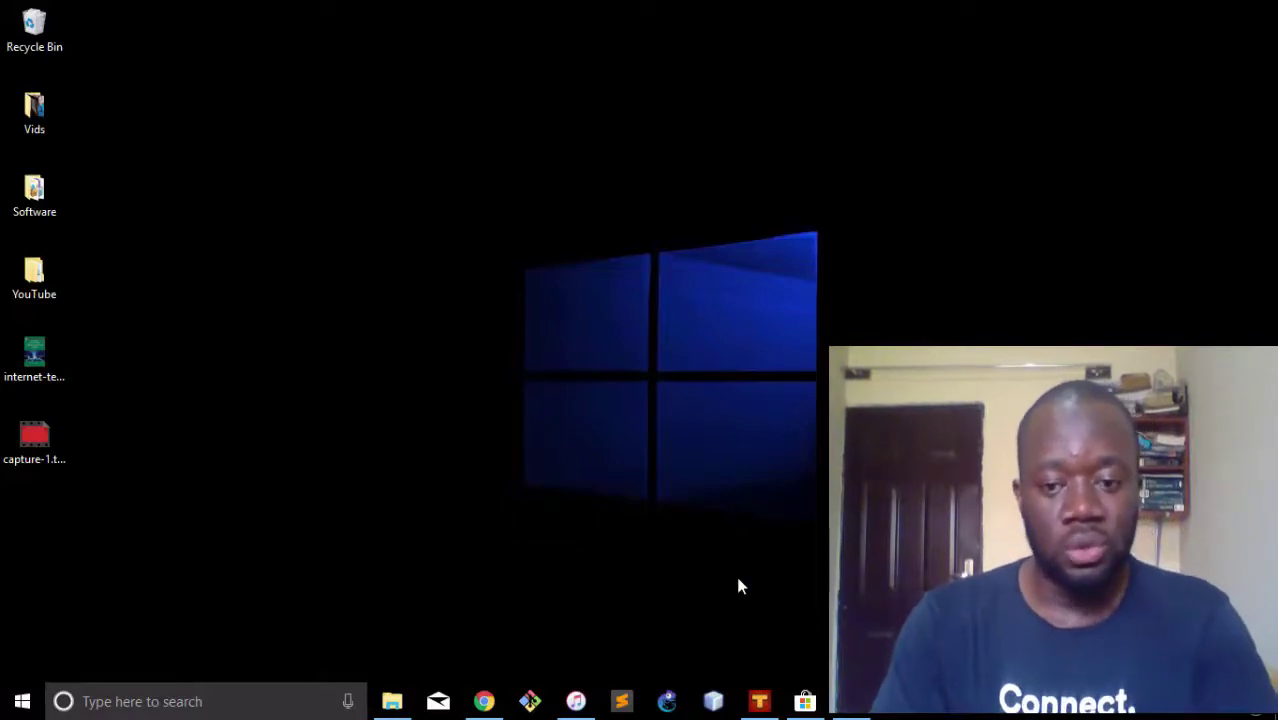
- Switch to Microsoft Store, search for torrex, view the Torrex Lite - Torrent Downloader page, and minimize the store
click(805, 700)
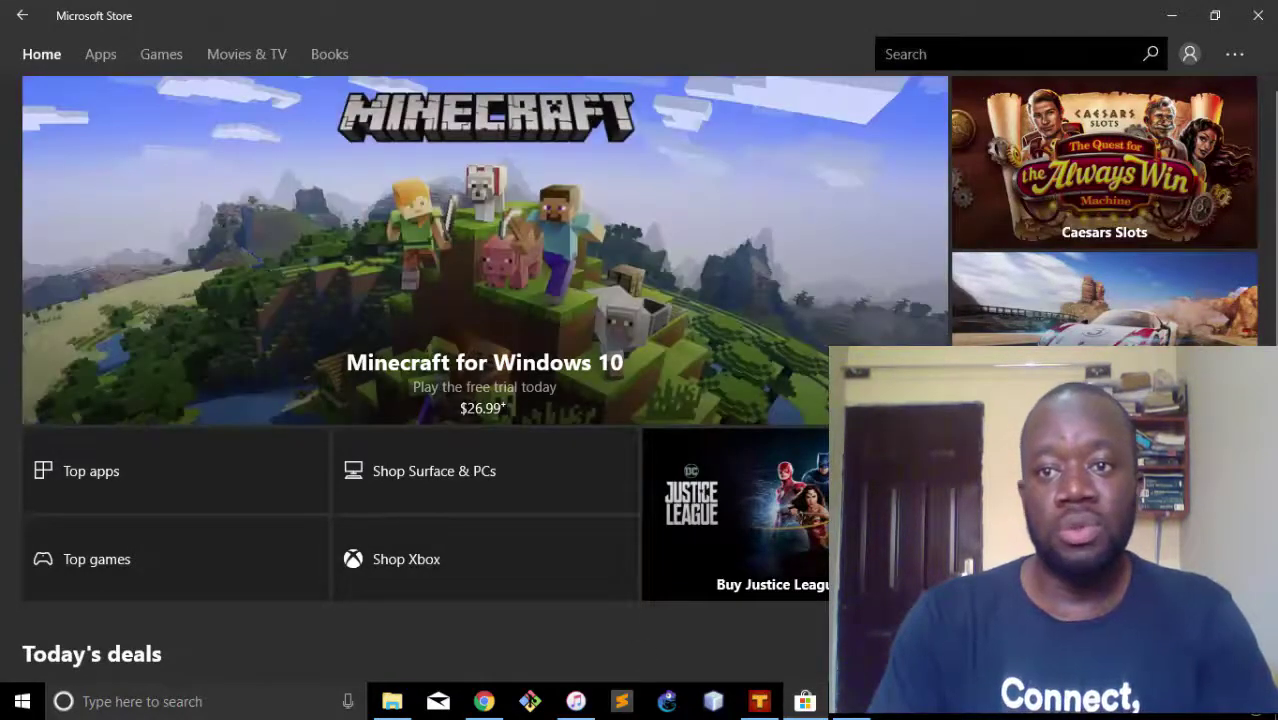
click(1021, 52)
text(to)
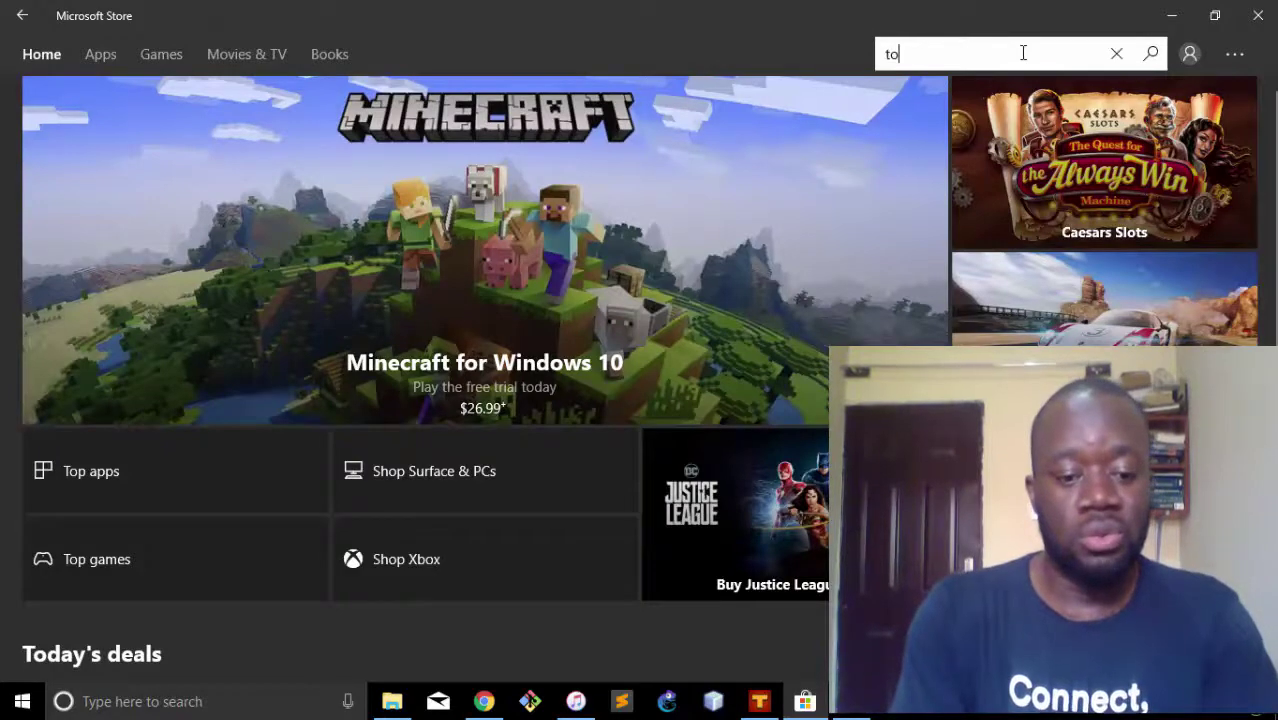
text(rrex)
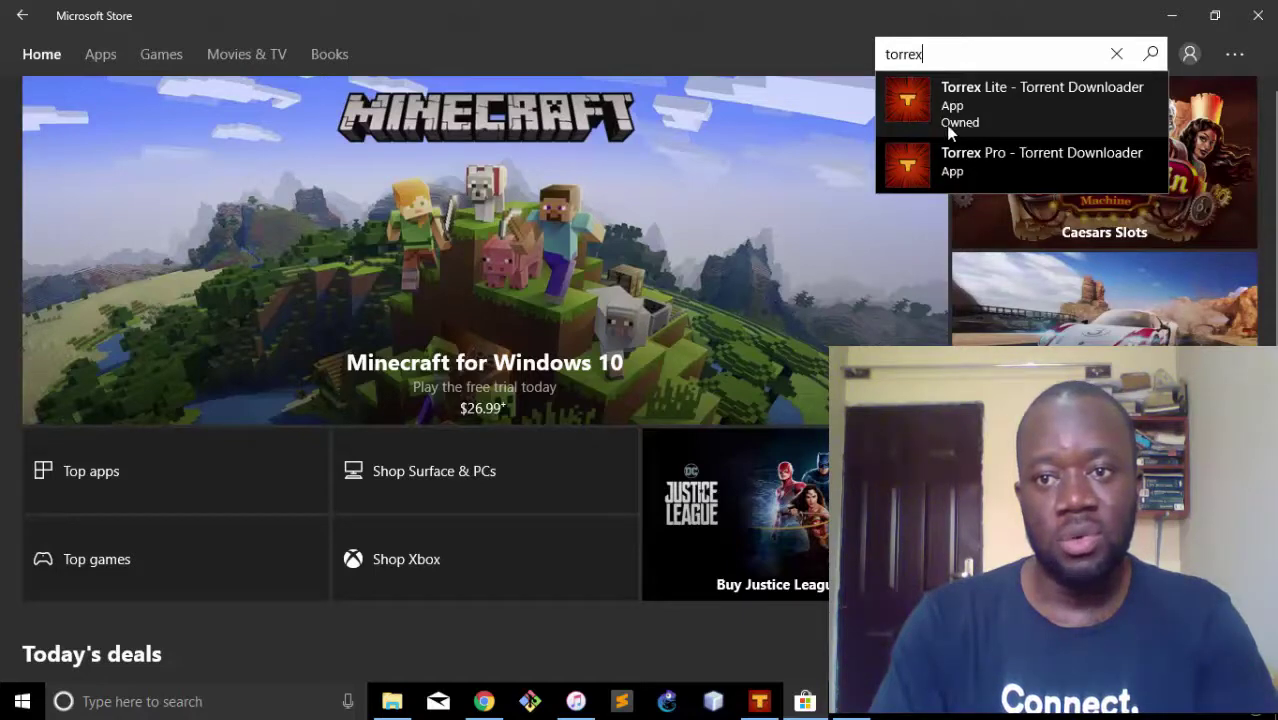
click(1006, 128)
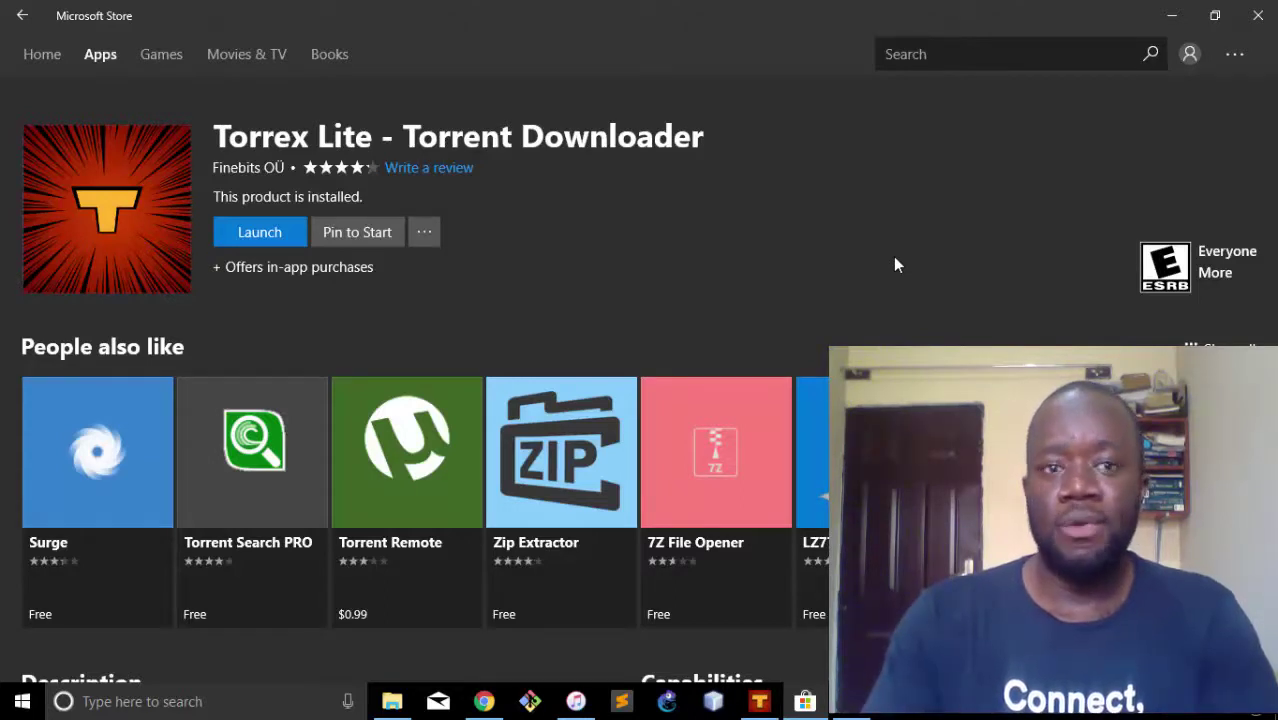
click(1172, 16)
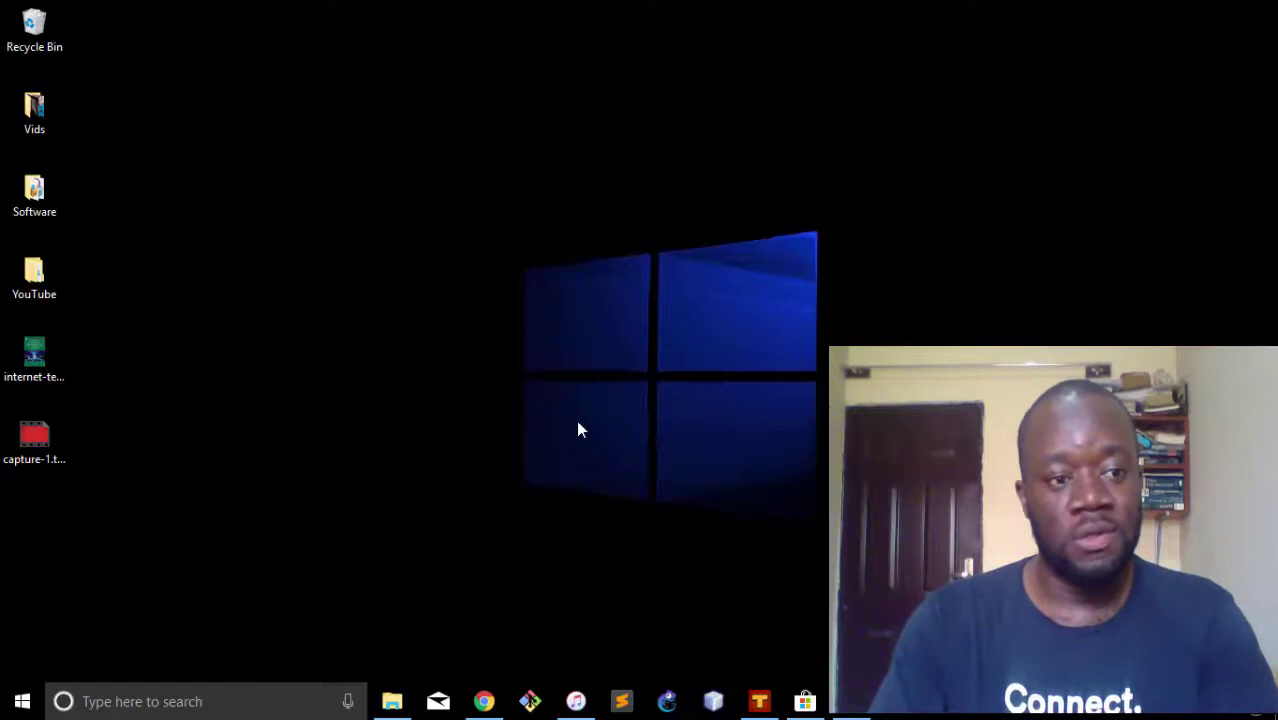
- Switch to Chrome and open the katcr.co website
click(487, 703)
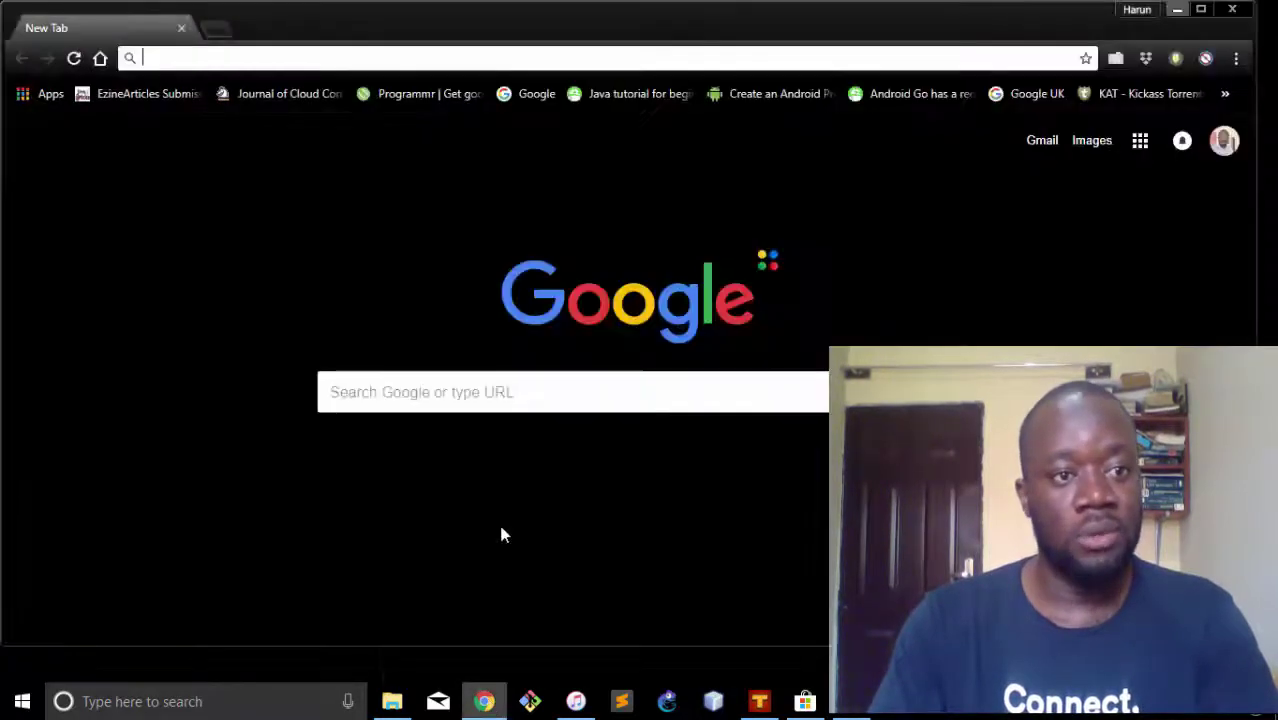
text(katcr.co)
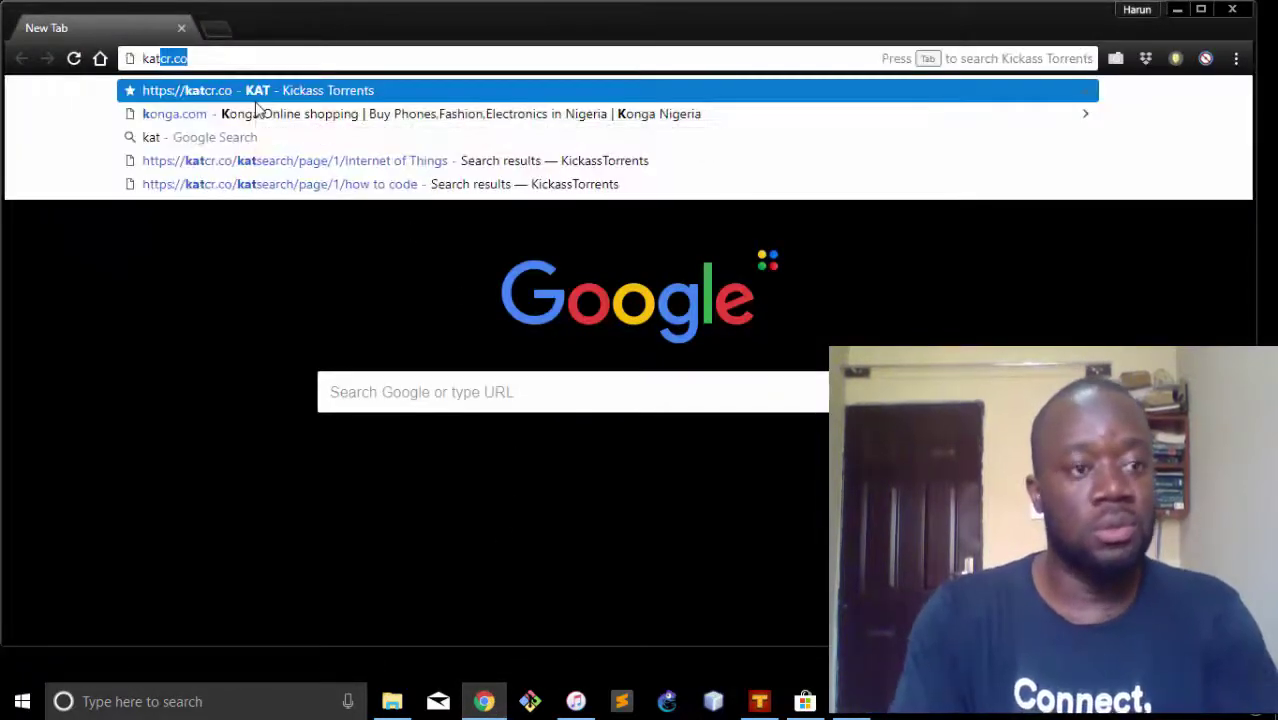
key(Return)
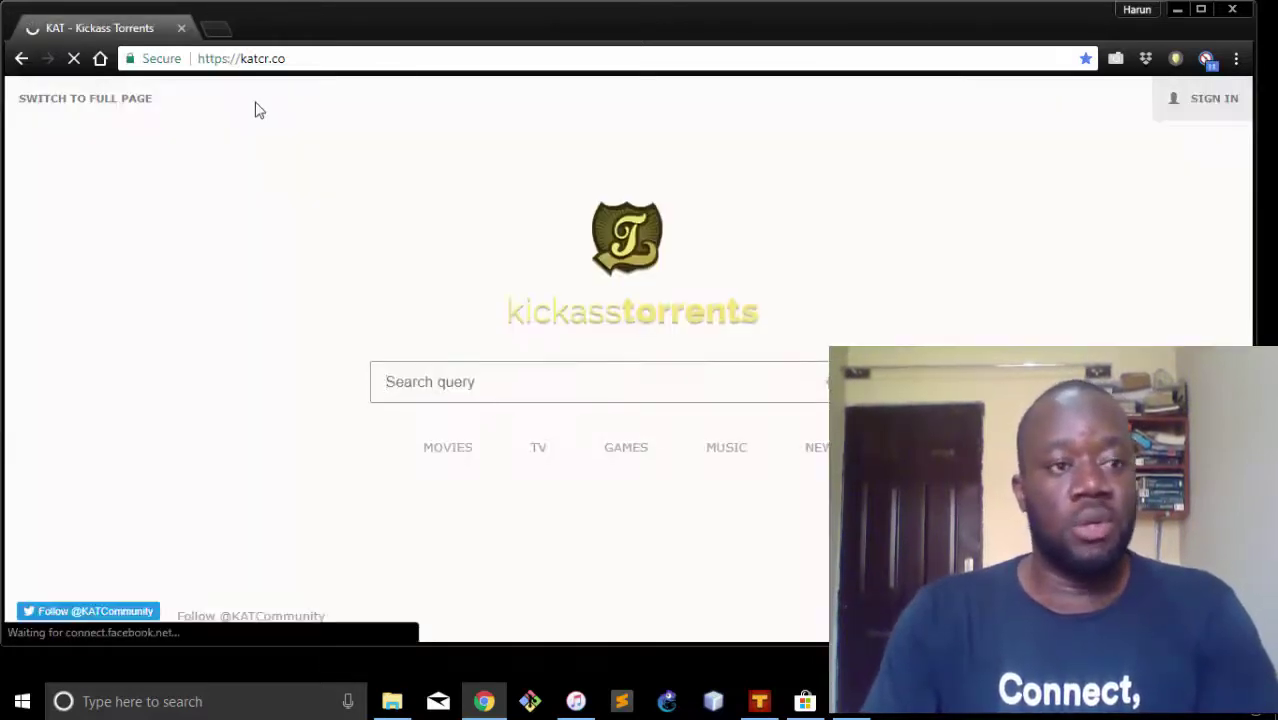
- Search the torrent site for "Internet of Things"
click(460, 384)
text(Int)
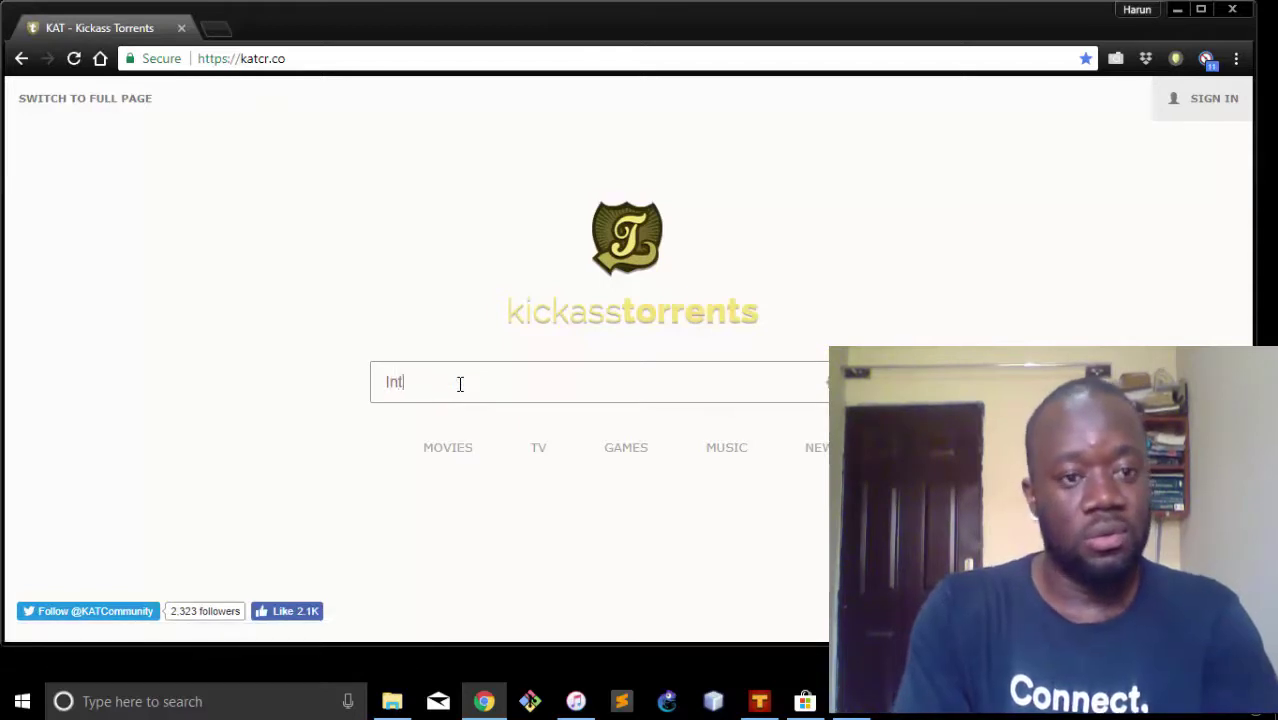
text(ernet of Things)
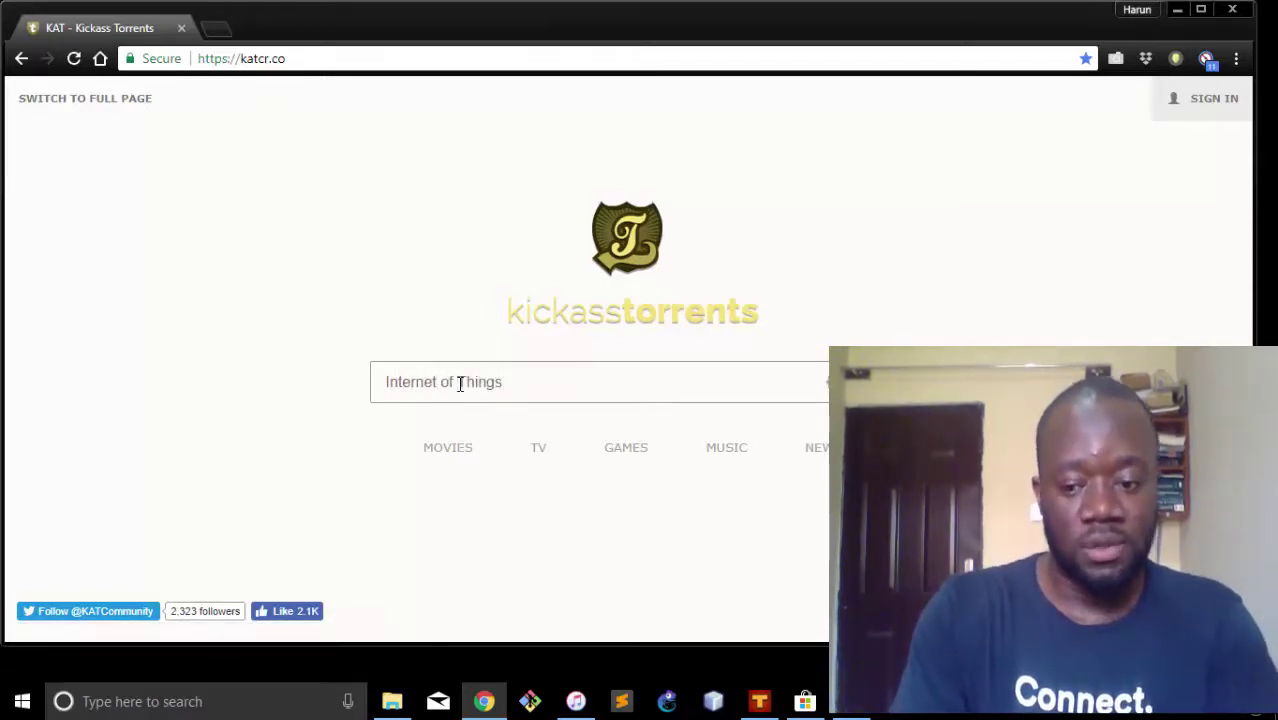
key(Return)
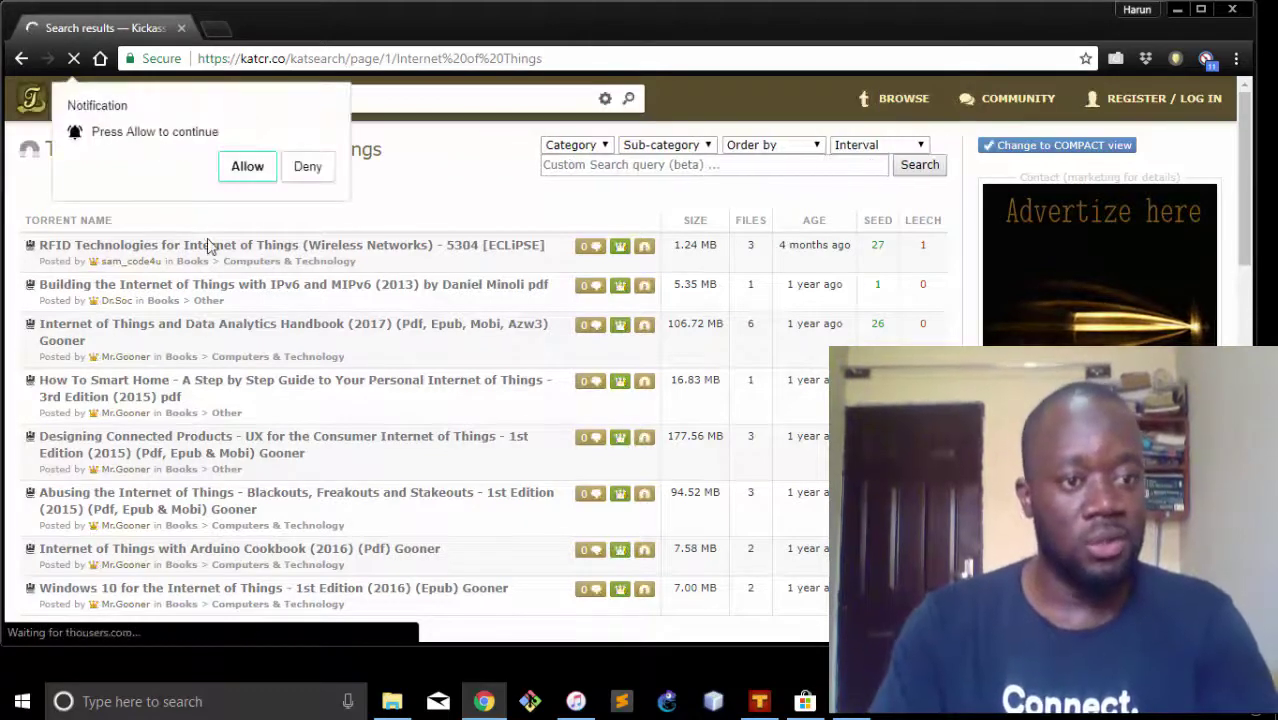
- Send the magnet link of "RFID Technologies for Internet of Things (Wireless Networks)" to Torrex and add the torrent with all its files
click(340, 253)
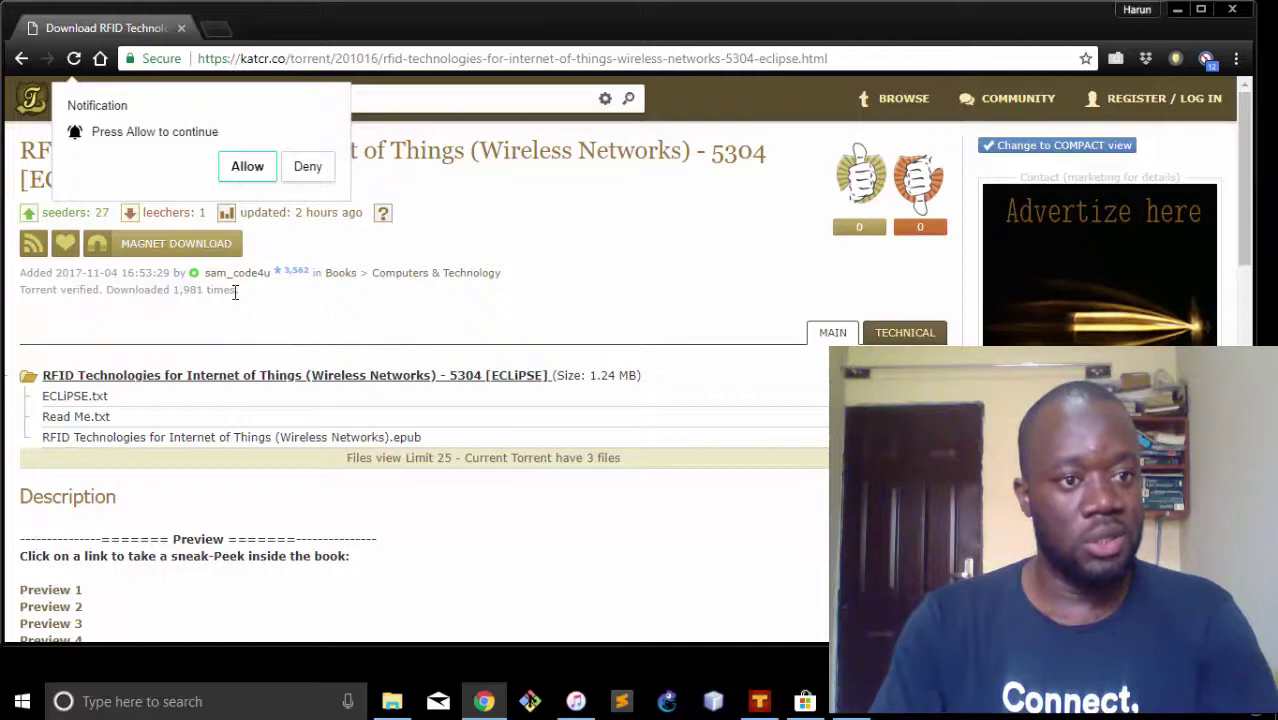
click(187, 255)
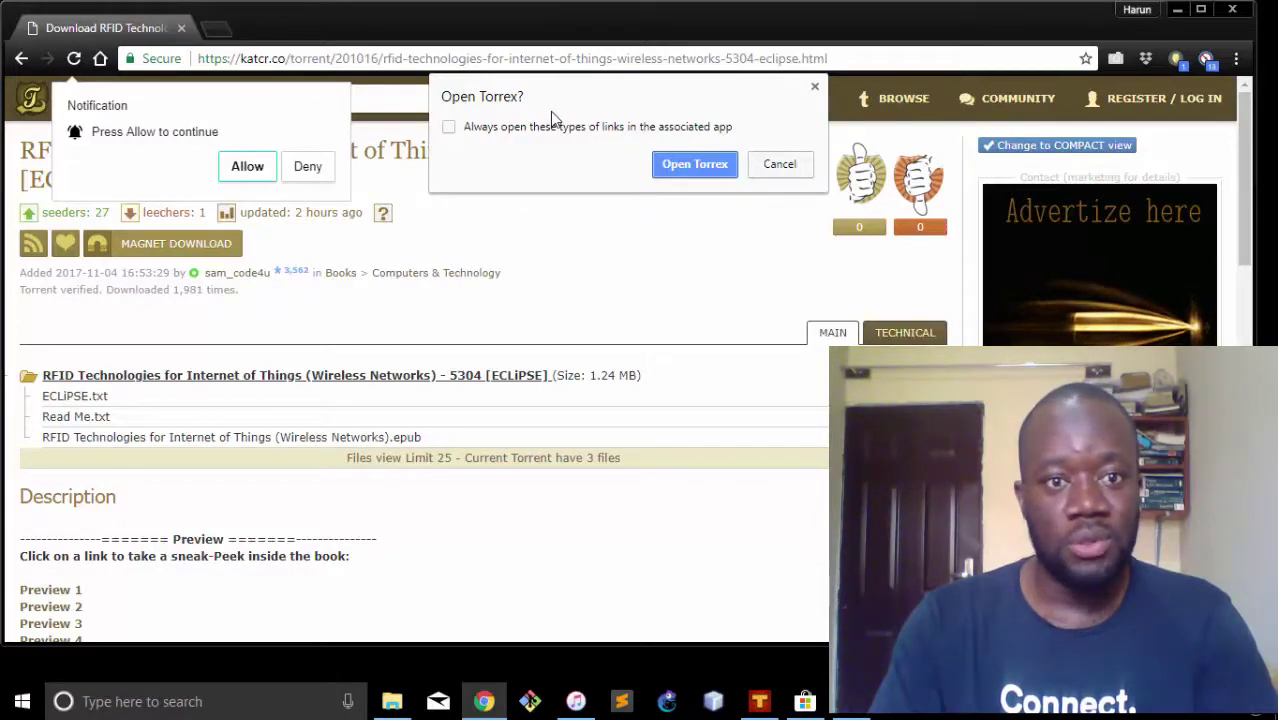
click(672, 163)
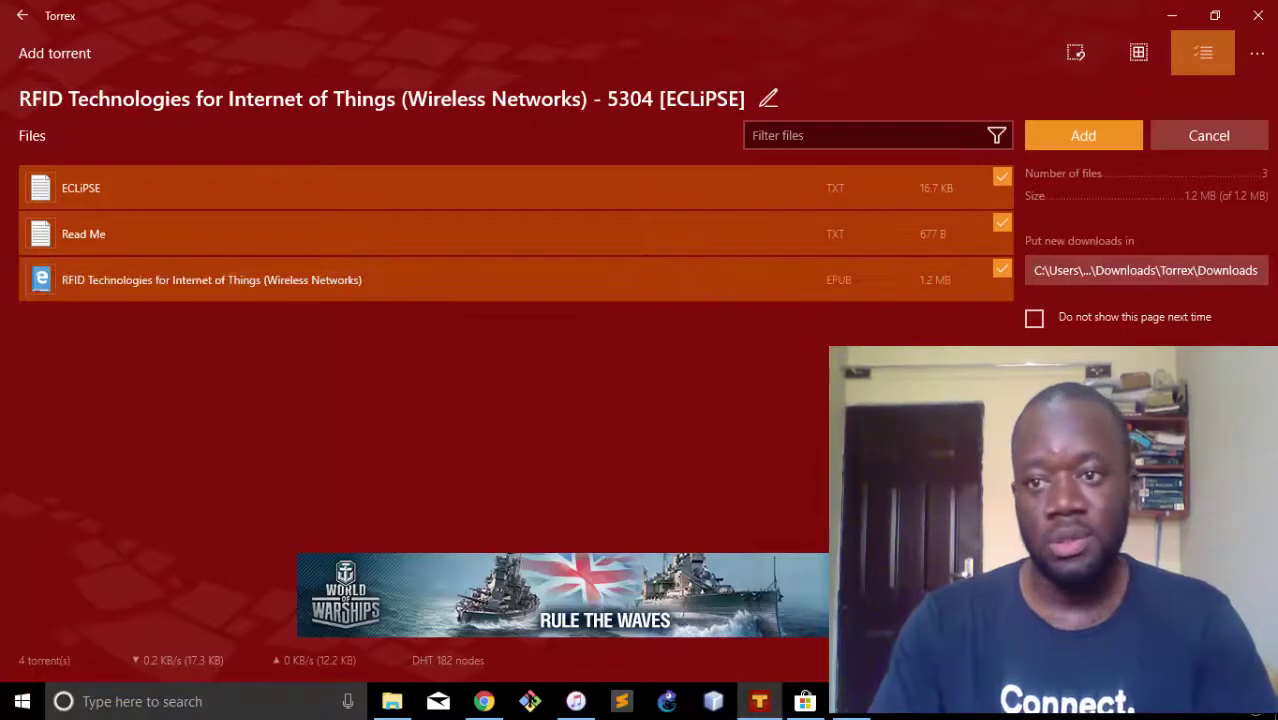
click(1104, 143)
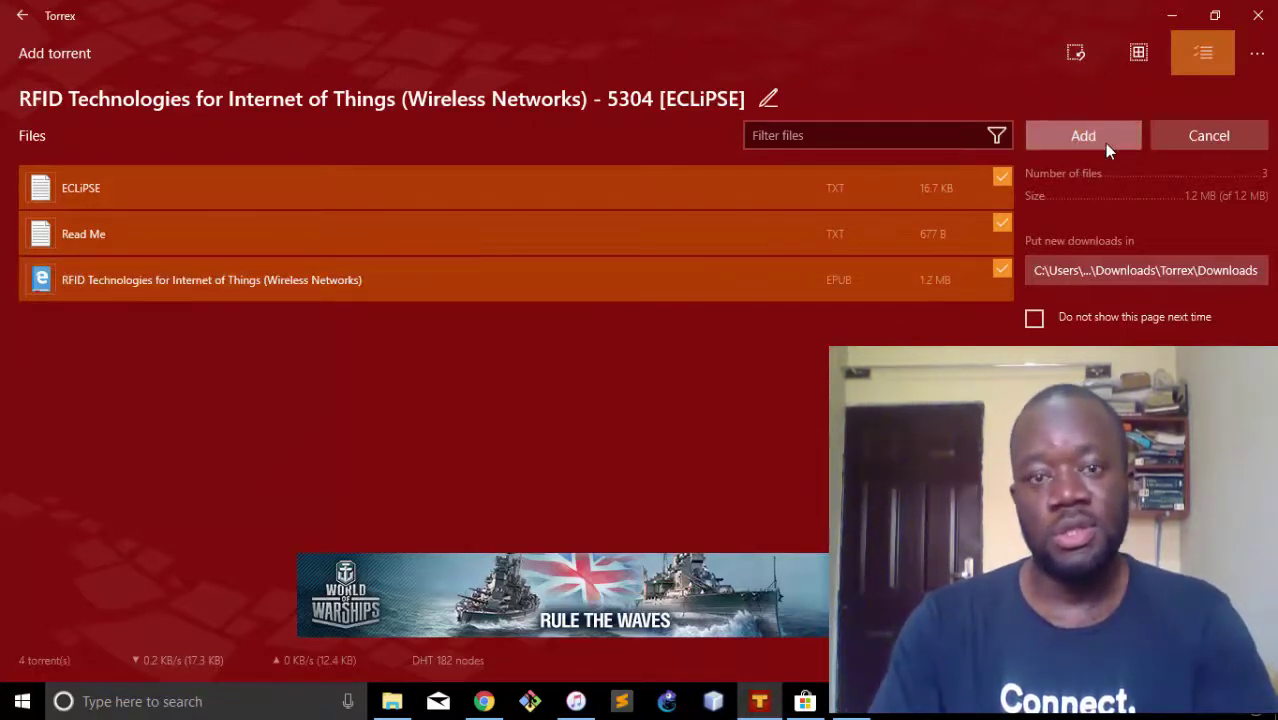
click(1106, 143)
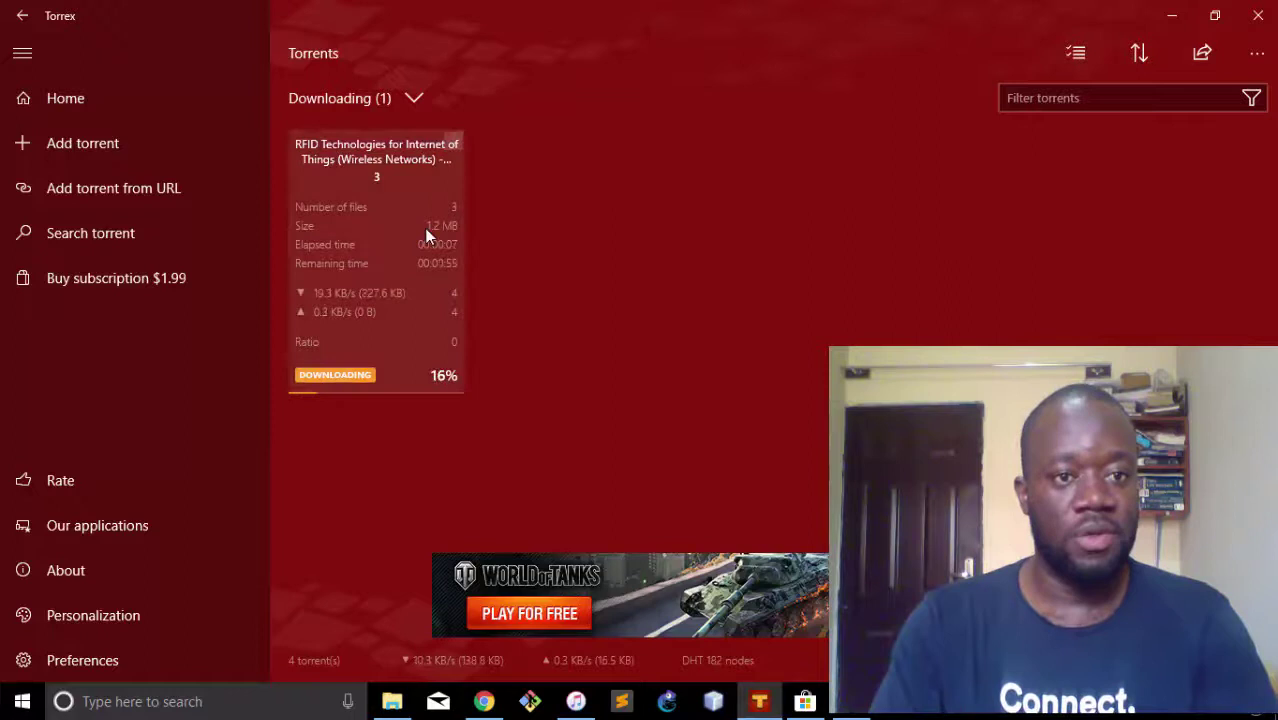
- Filter the torrent list to Completed, view the files of the RFID Technologies torrent, and return to the list
click(410, 100)
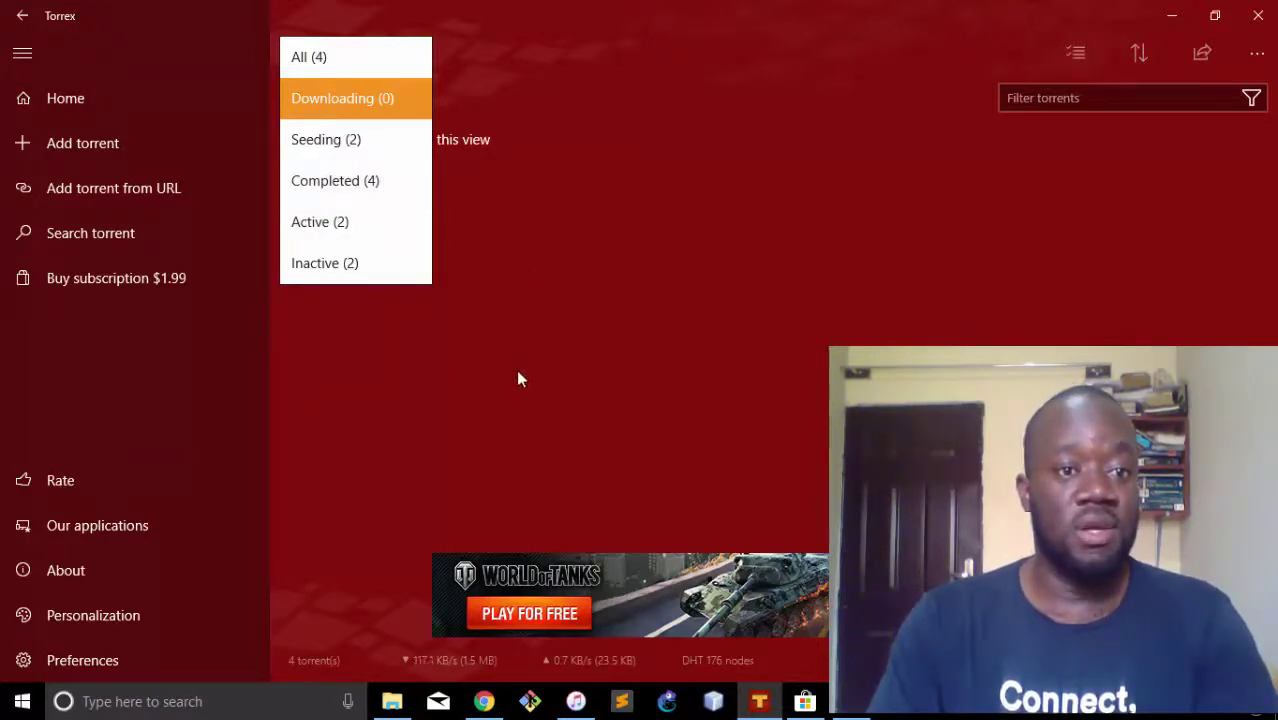
click(446, 354)
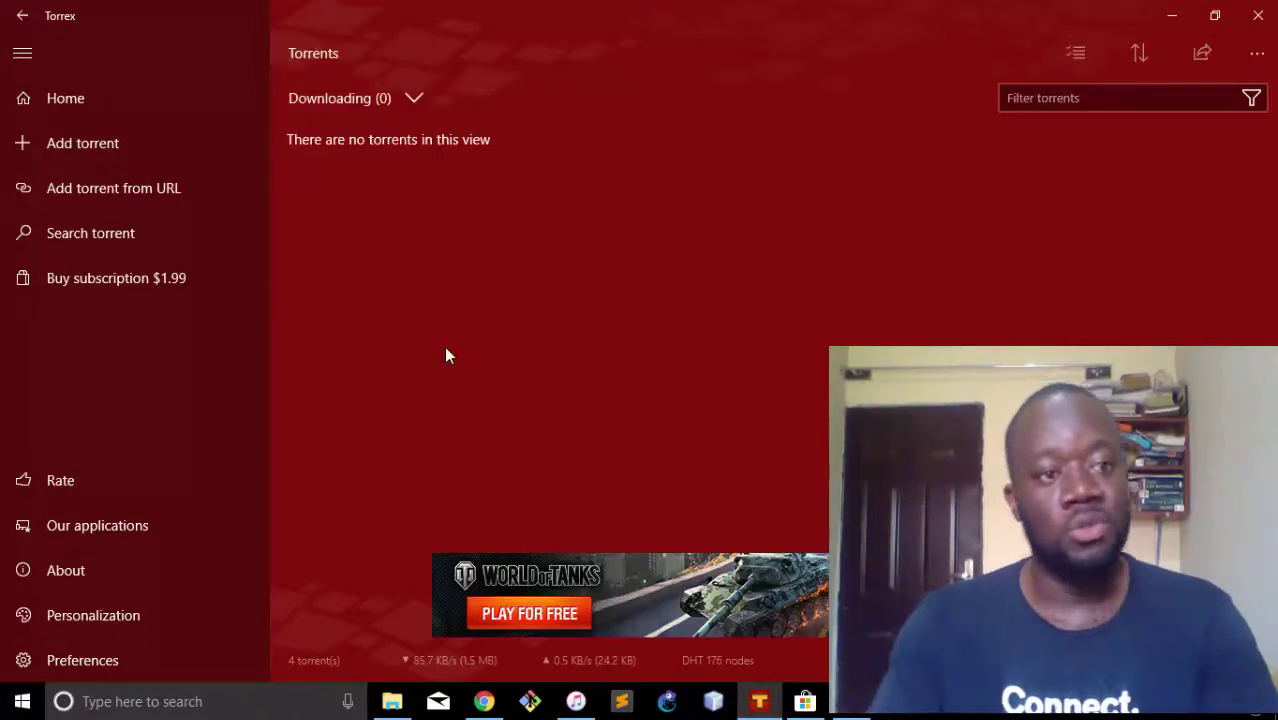
click(367, 100)
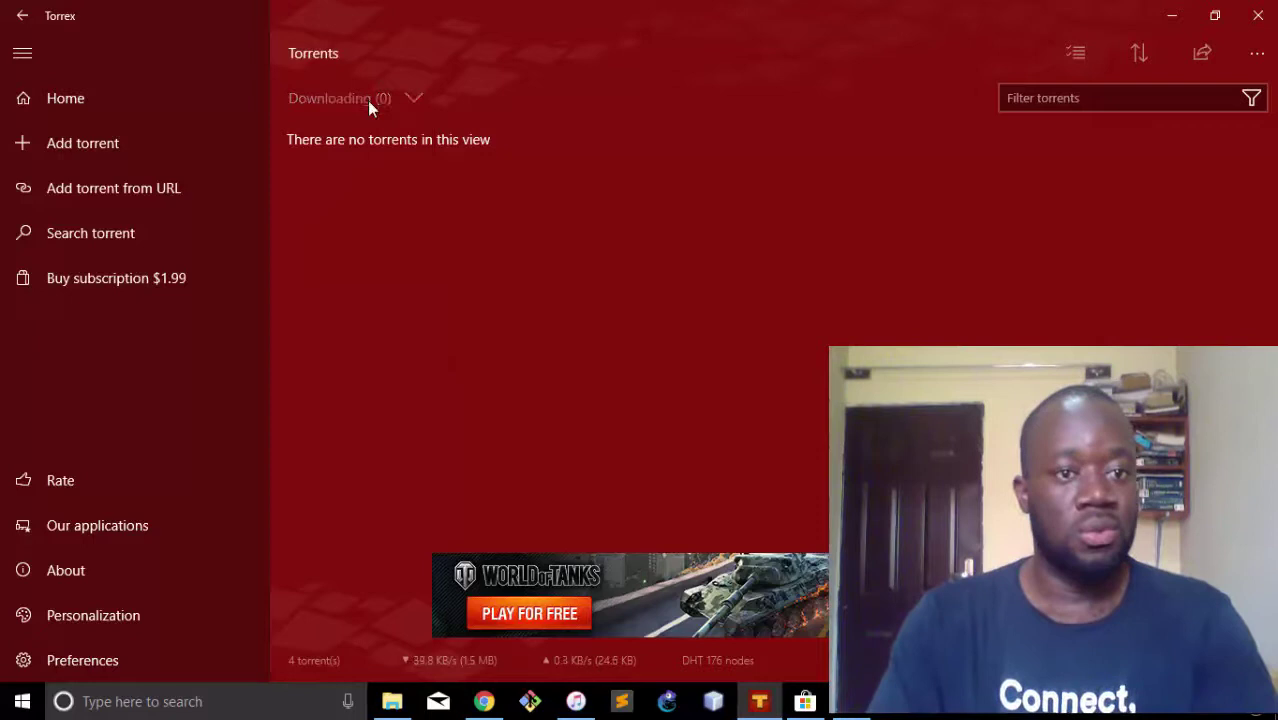
click(353, 190)
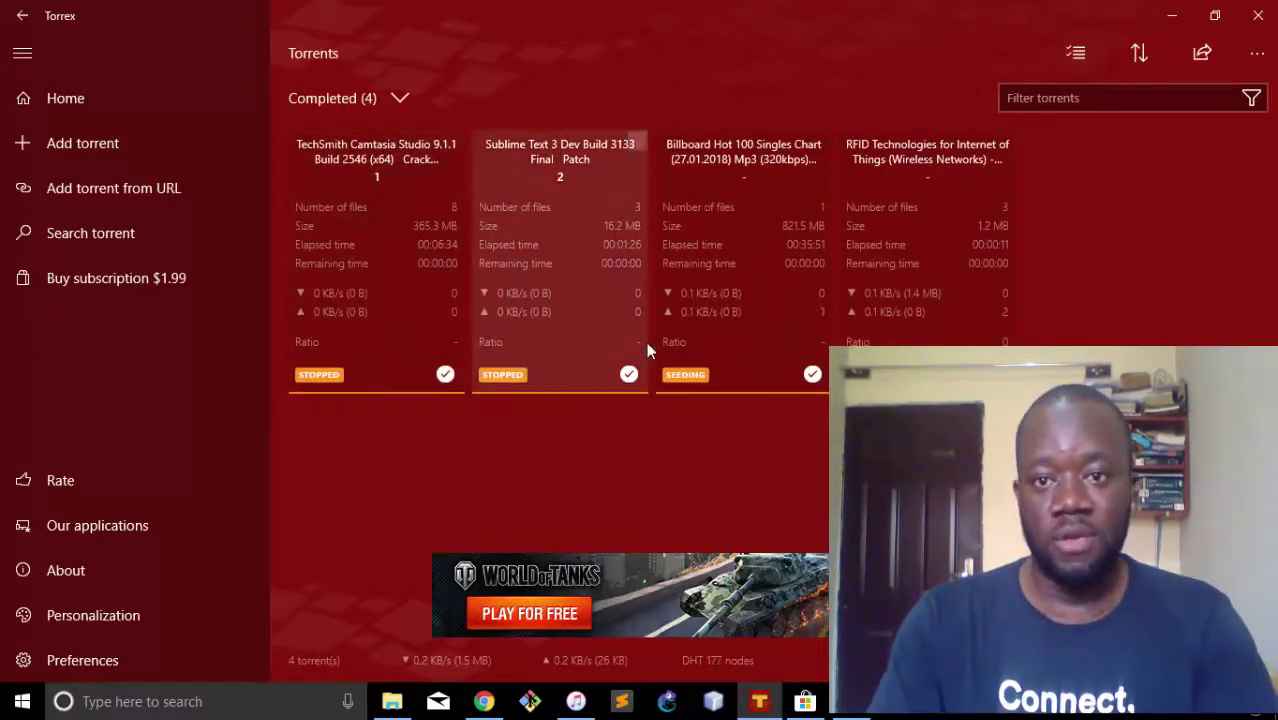
click(922, 284)
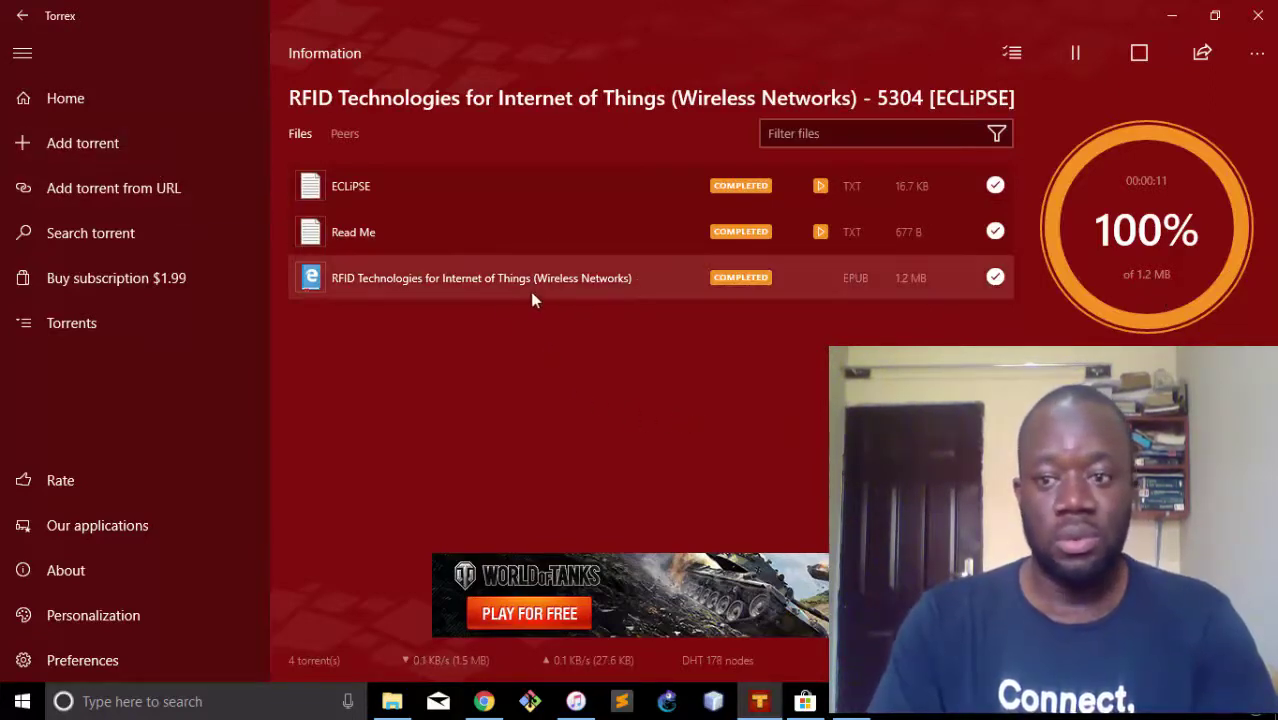
click(22, 15)
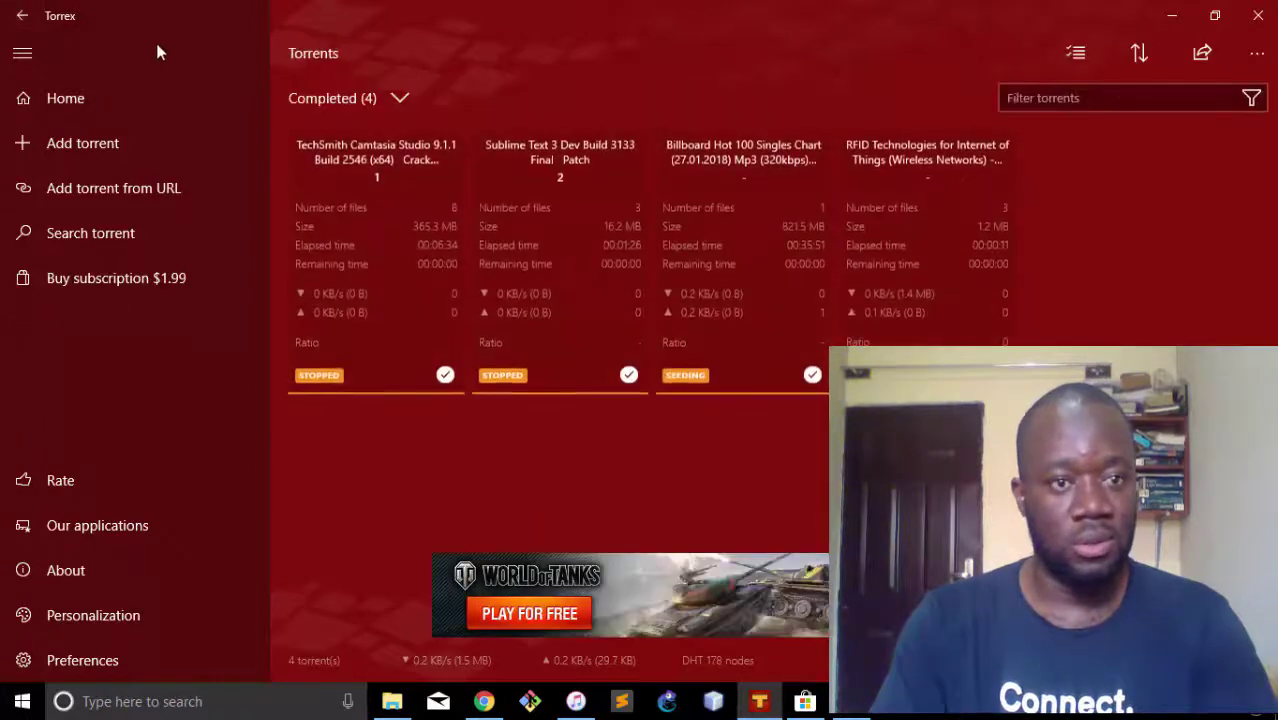
- Open the RFID Technologies torrent's download folder to view its files, and minimize the folder and Torrex windows
right_click(952, 265)
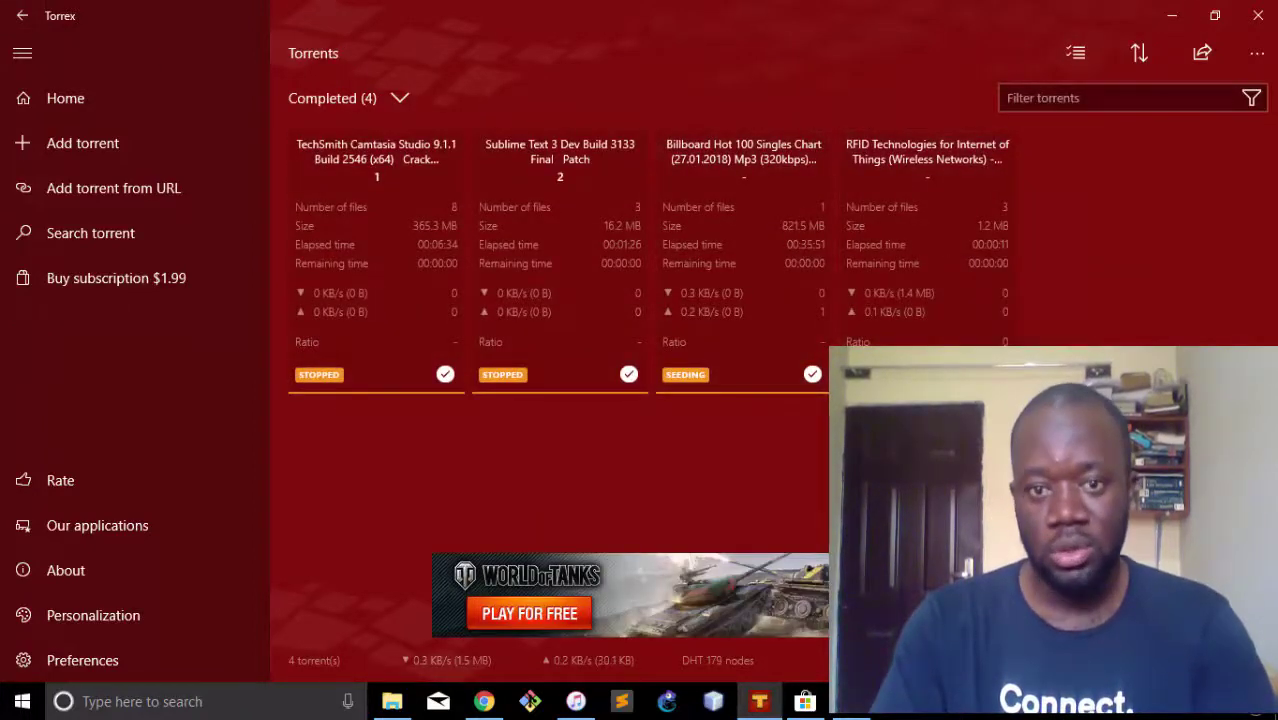
click(990, 410)
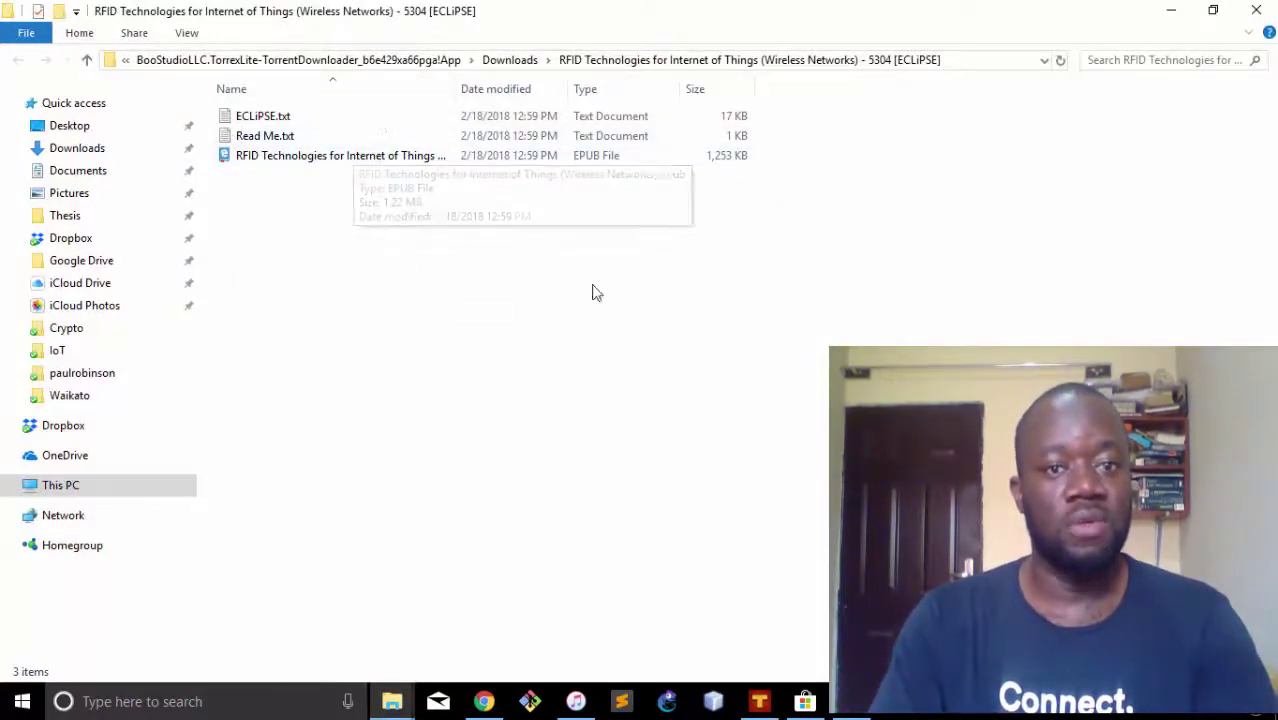
click(1176, 10)
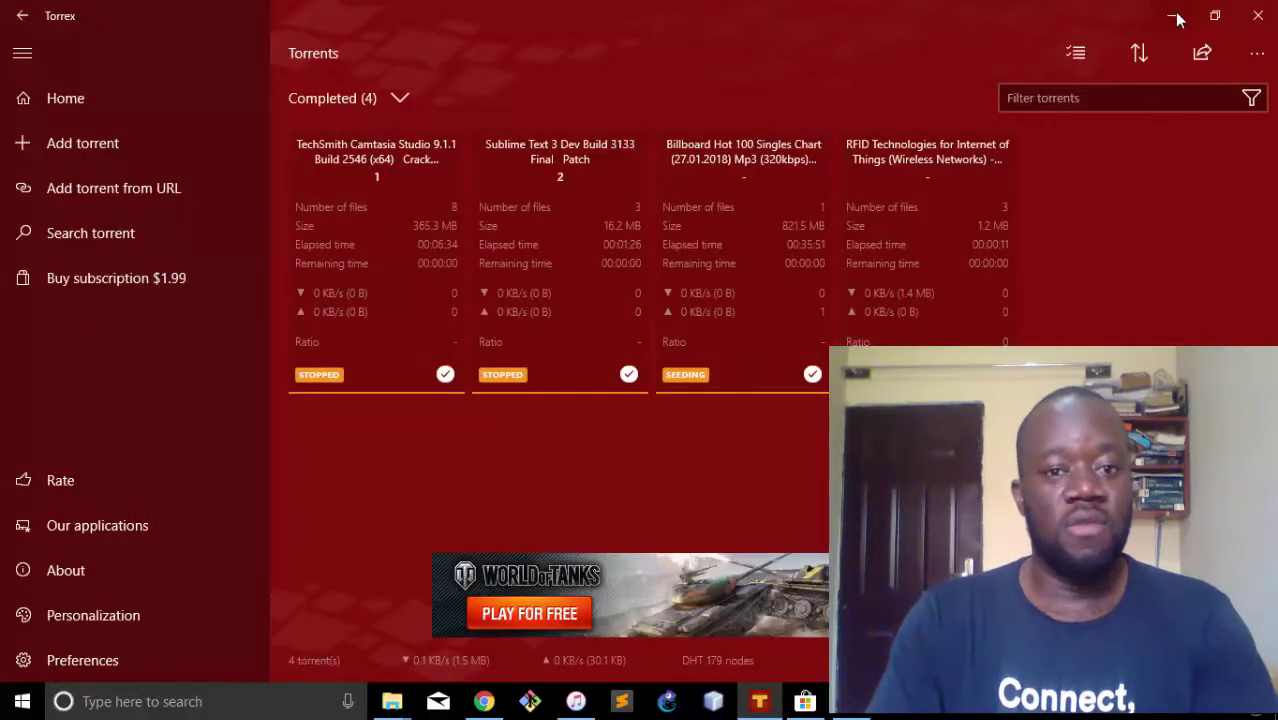
click(1175, 15)
click(1175, 15)
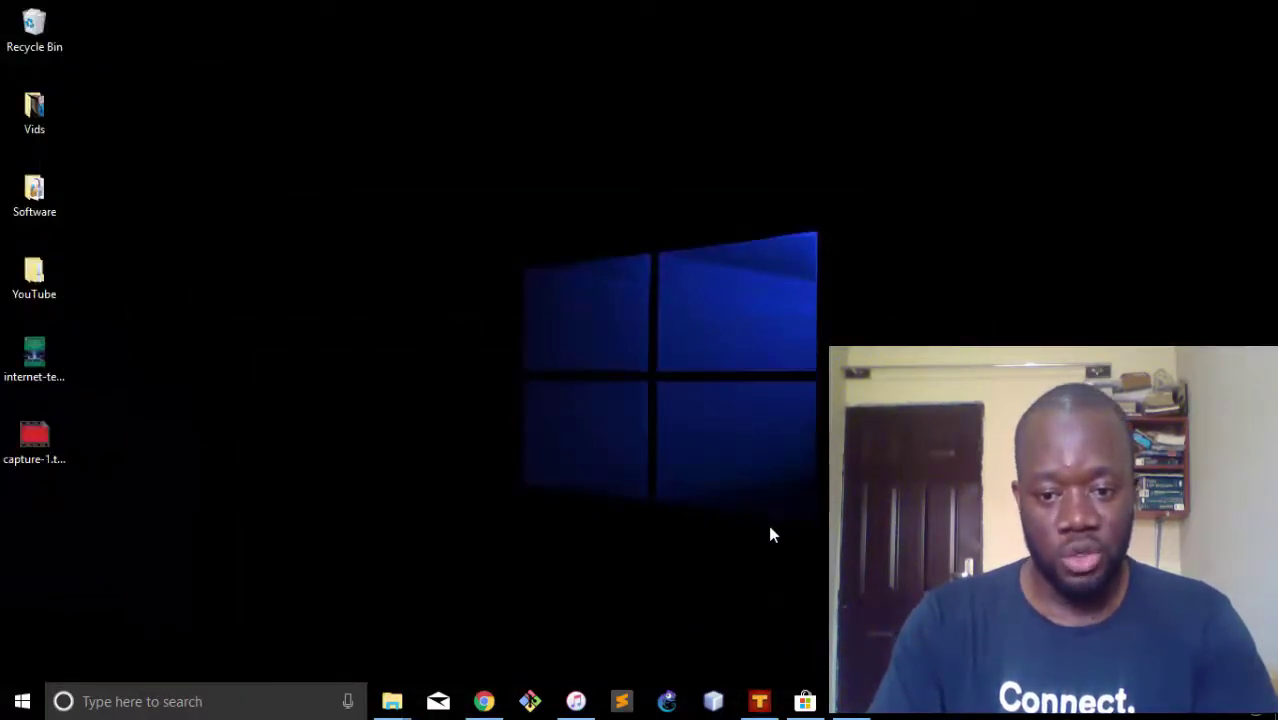